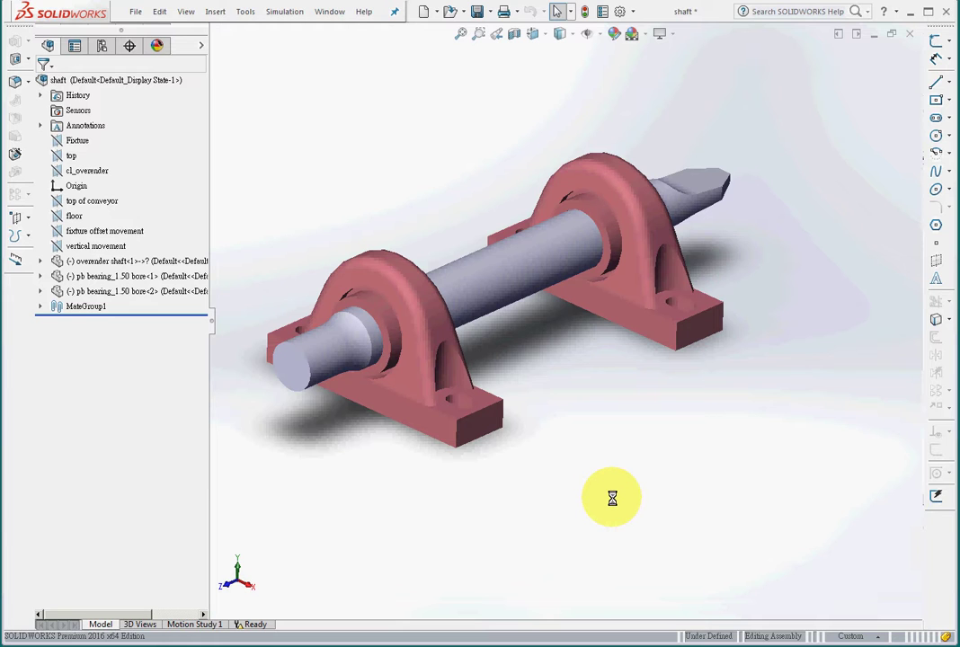
Step: Zoom to fit the shaft assembly so the shaft and both pillow-block bearings show
click(462, 34)
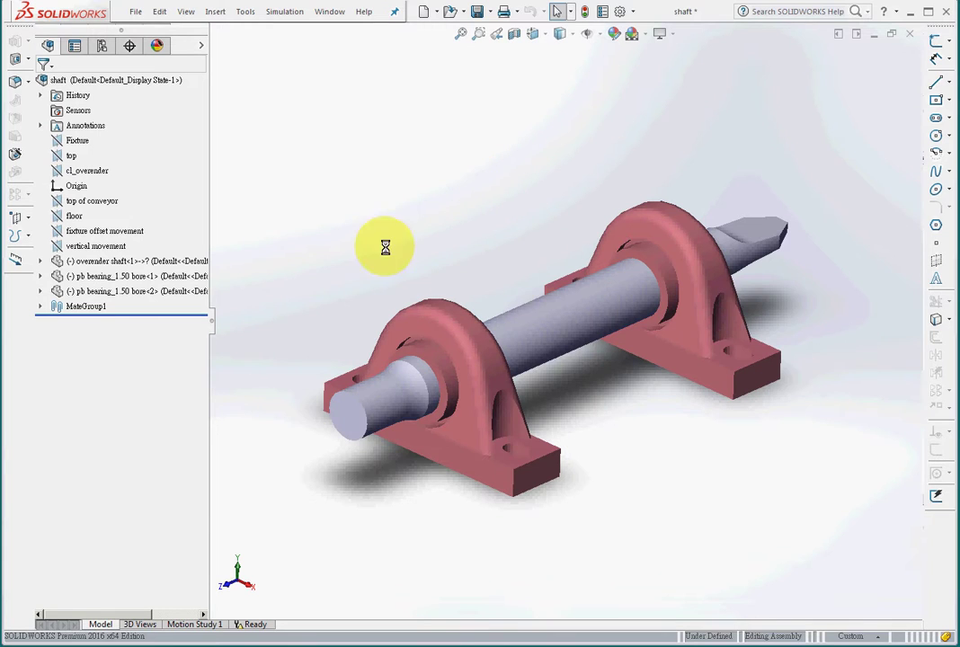
Step: Edit the shaft part and sketch a circle offset 1.000 in from its near end face
click(96, 261)
right_click(96, 260)
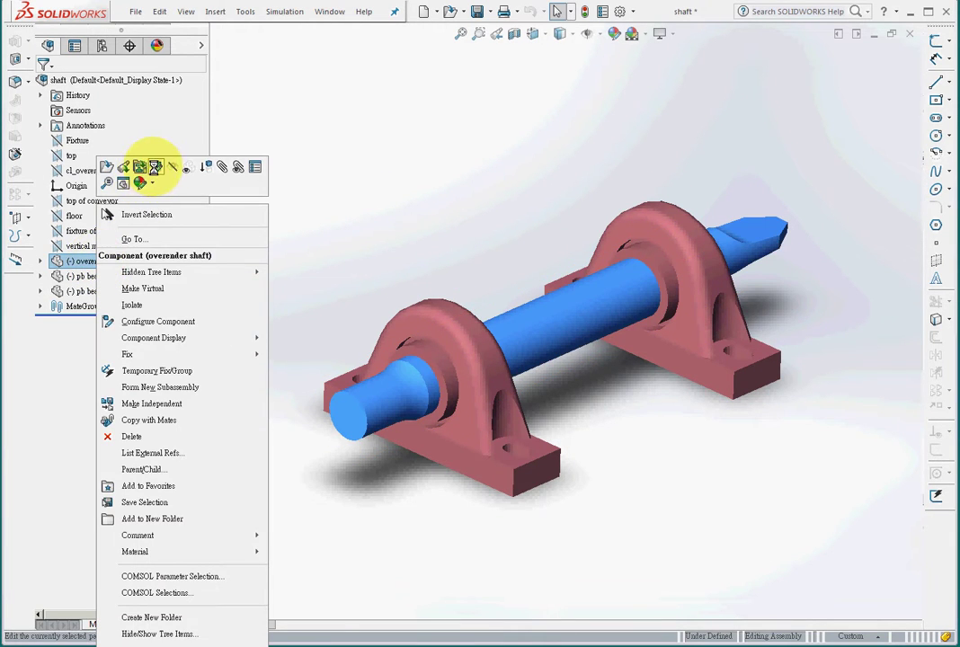
click(144, 167)
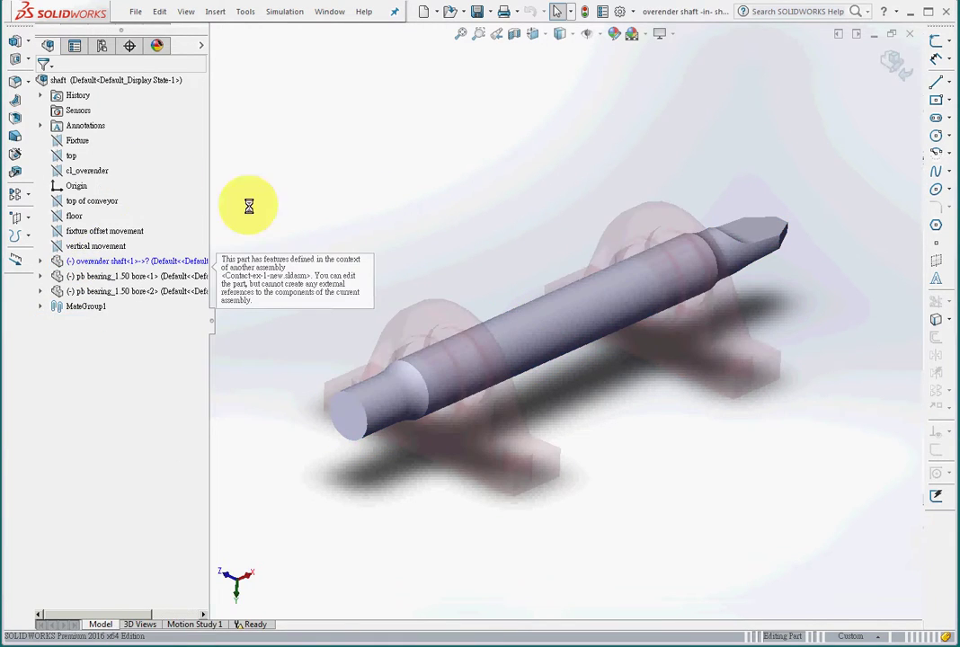
click(351, 422)
click(936, 40)
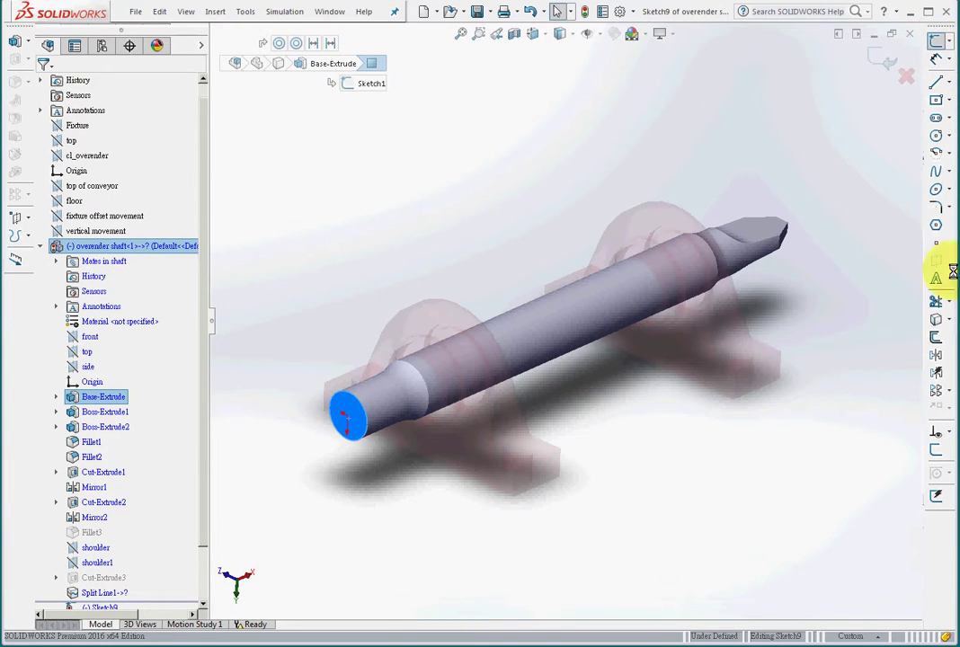
click(936, 337)
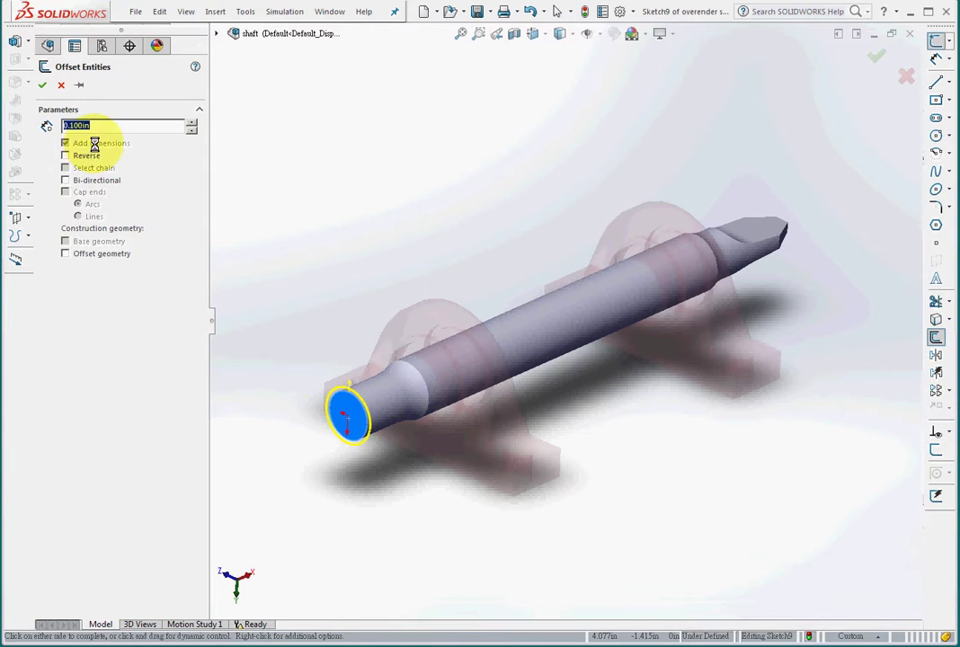
text(1)
key(Return)
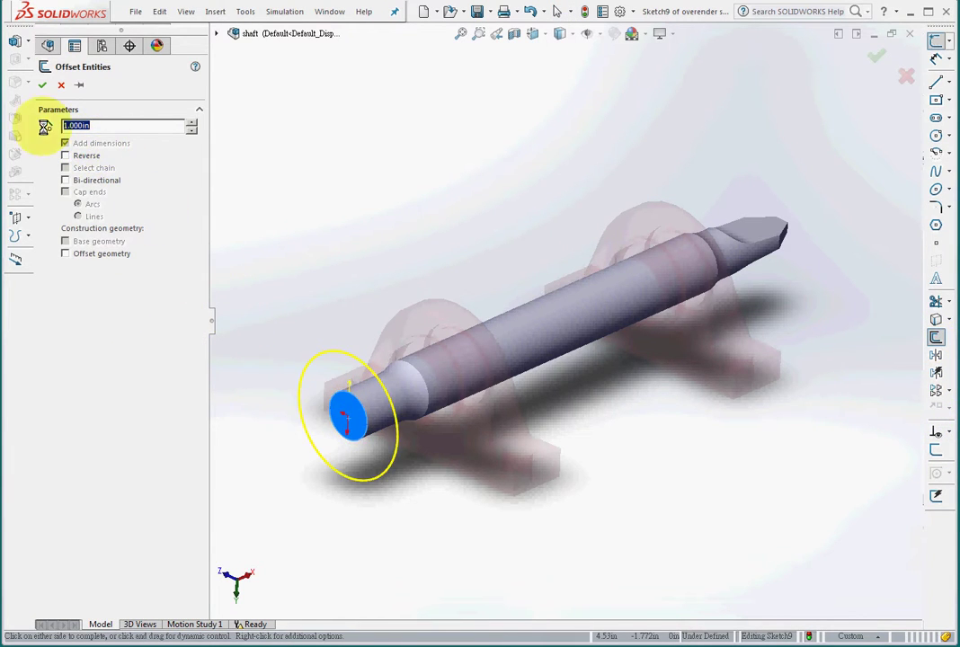
Step: Extrude the offset circle 2.000 in as a boss and return to the assembly
click(16, 43)
text(2)
key(Return)
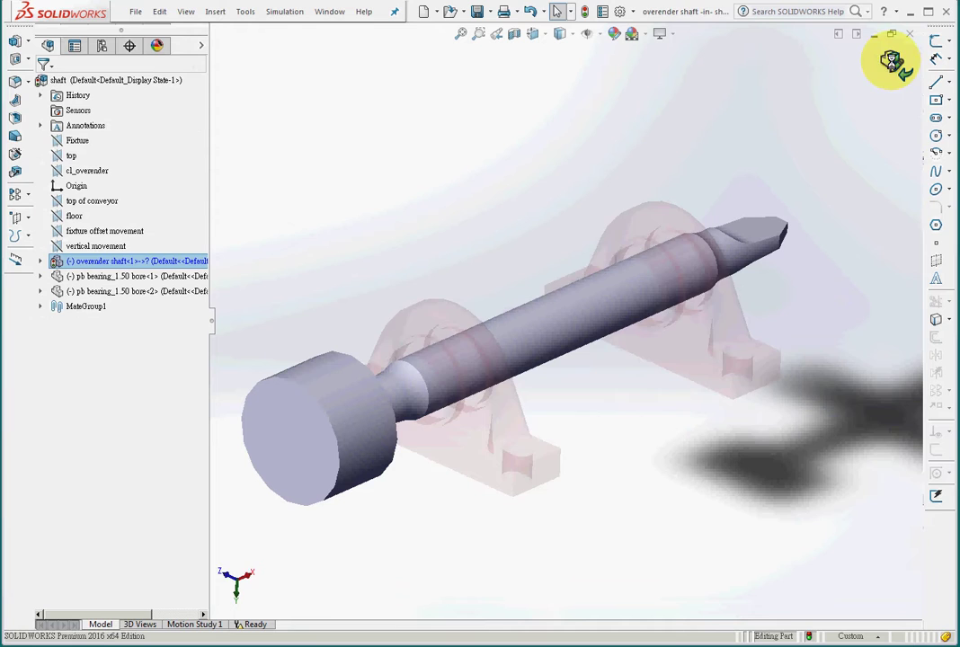
click(895, 55)
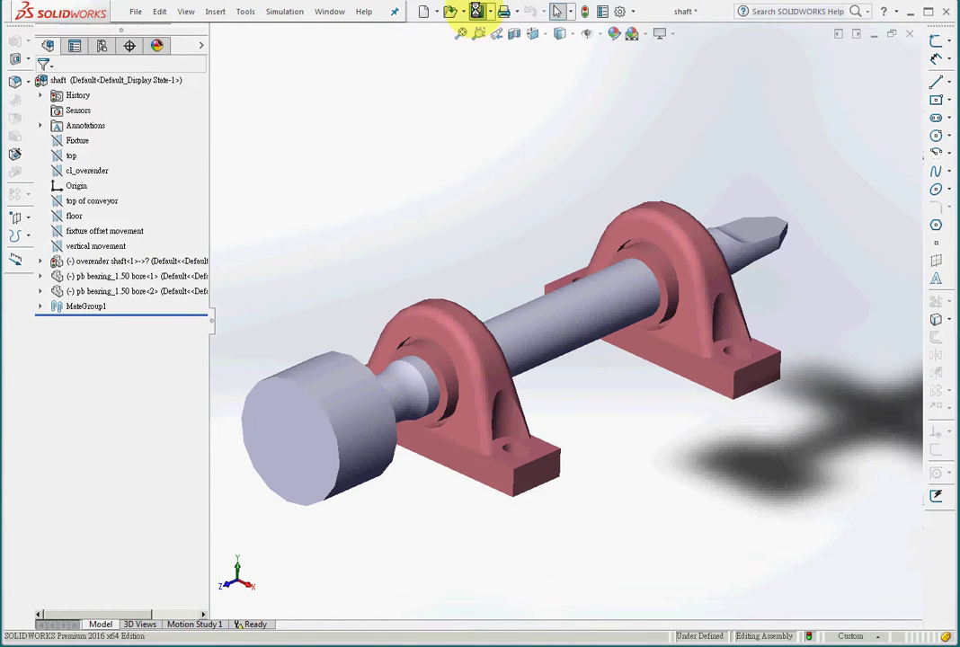
Step: Save All modified shaft files and start LiveLink for COMSOL 5.2 from Tools > ANSYS 15.0
click(478, 11)
click(12, 152)
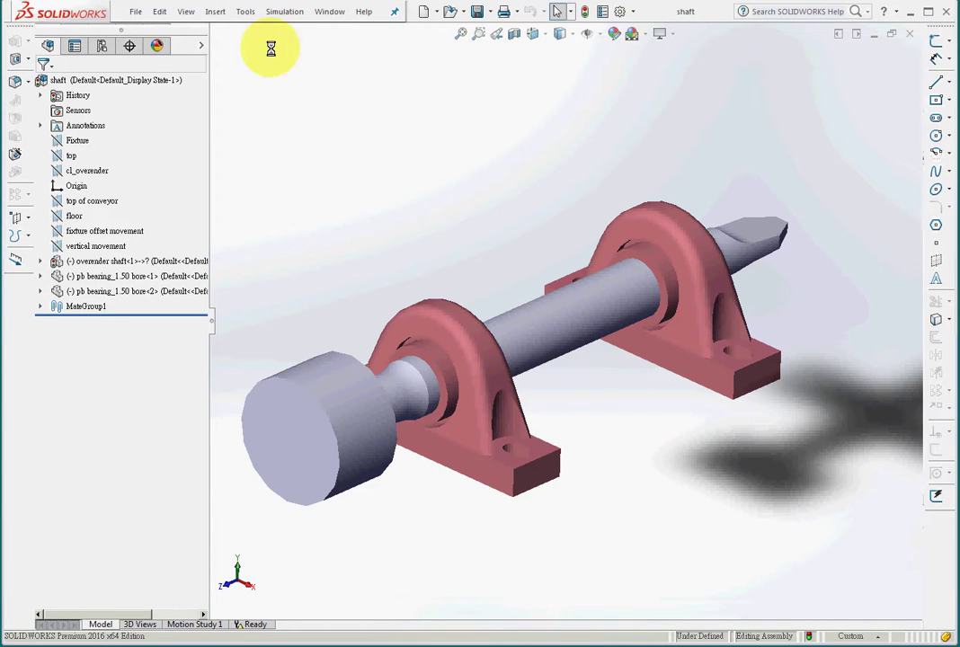
click(245, 11)
mouse_move(297, 11)
mouse_move(524, 27)
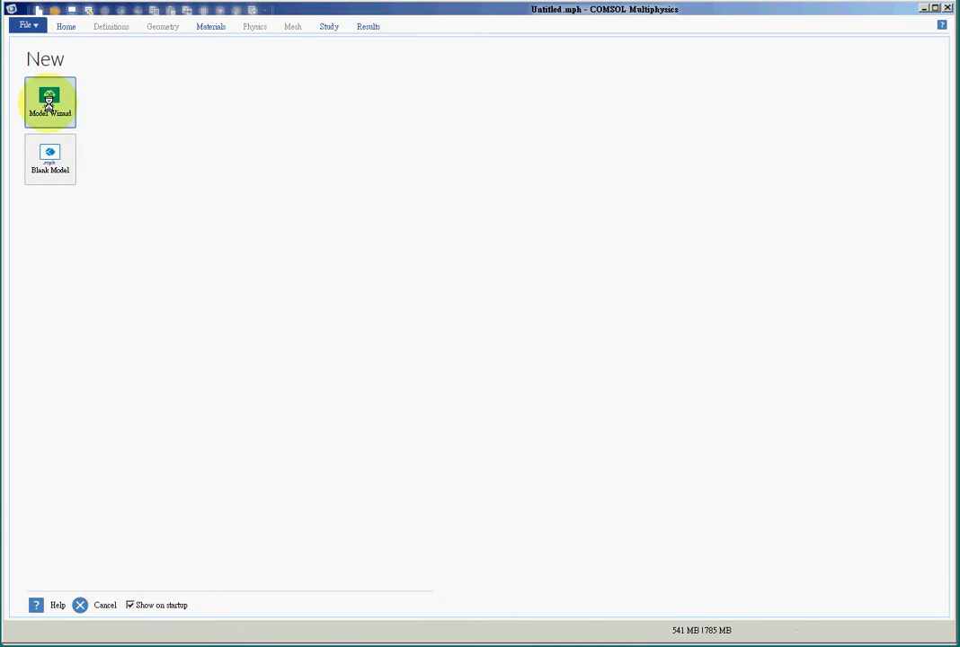
Step: Build a 3D model with Solid Mechanics physics and an Eigenfrequency study in the Model Wizard
click(50, 99)
click(49, 108)
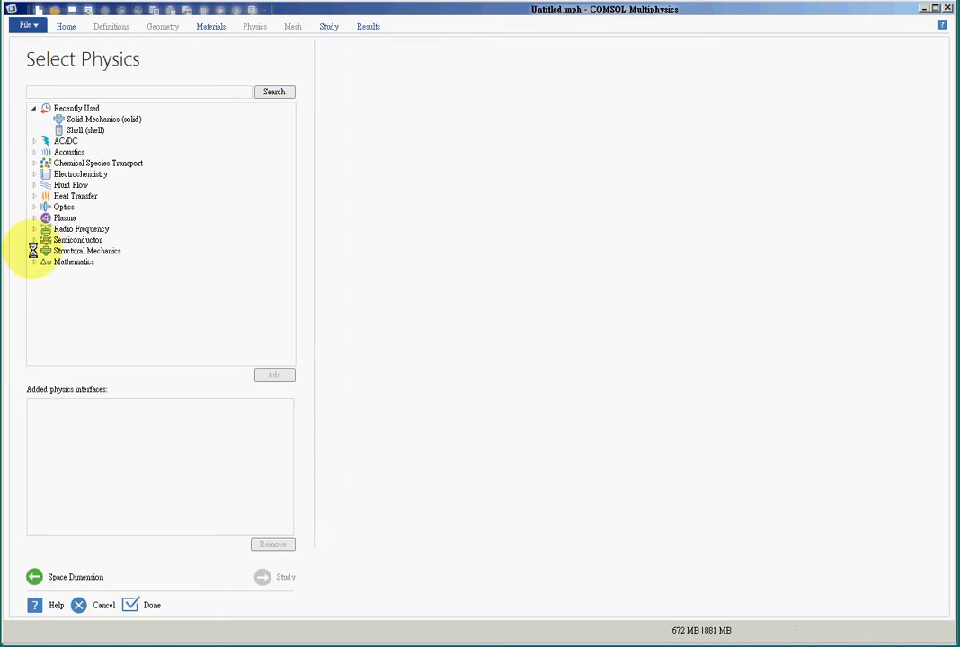
click(34, 251)
click(119, 262)
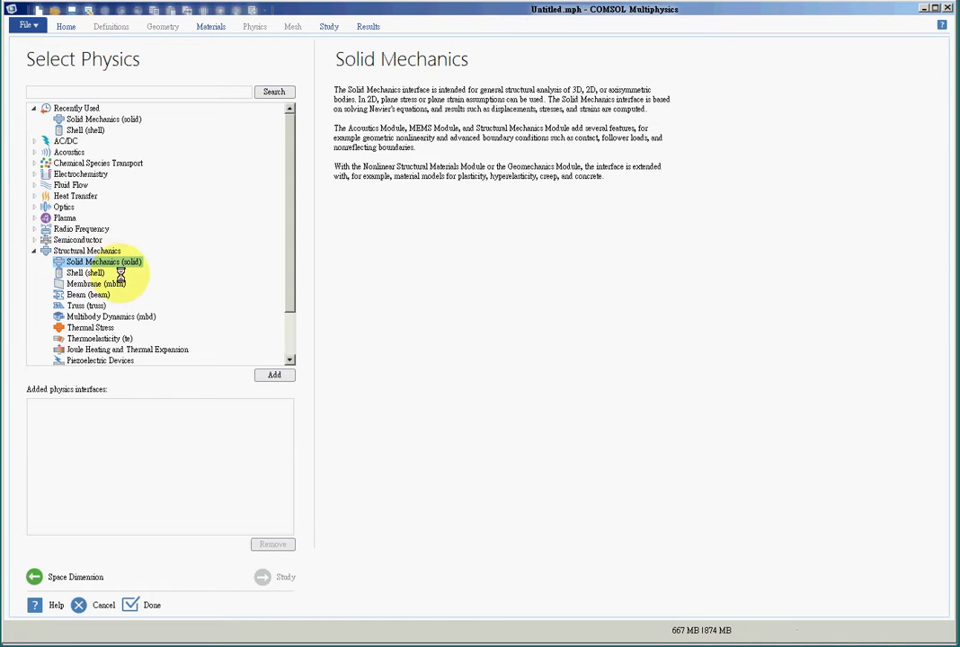
click(273, 375)
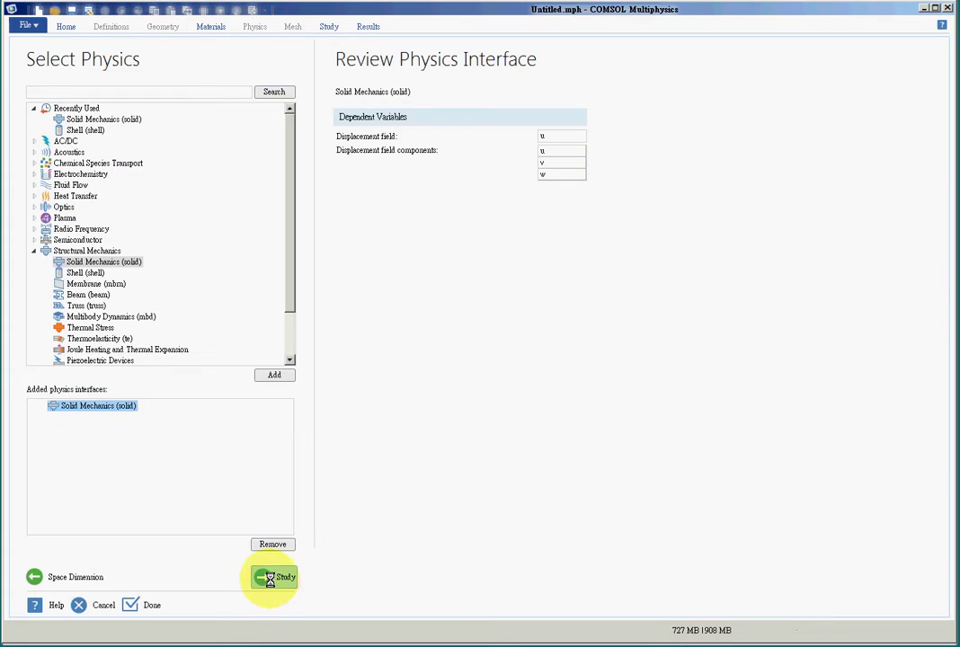
click(264, 578)
click(94, 106)
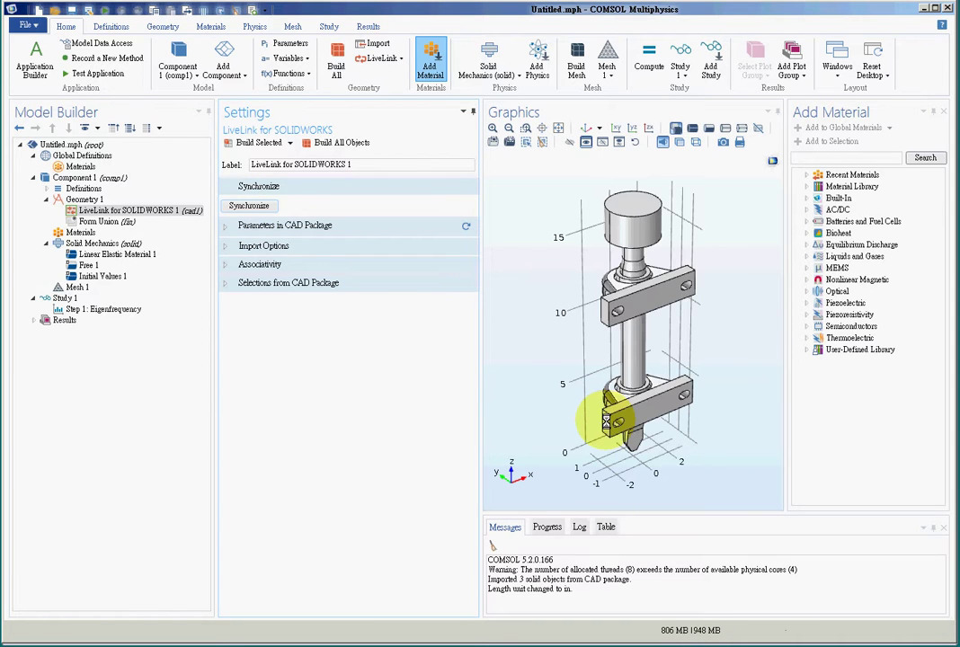
Step: Orbit the imported shaft assembly to a tilted view with the end mass in front
drag(635, 263, 746, 217)
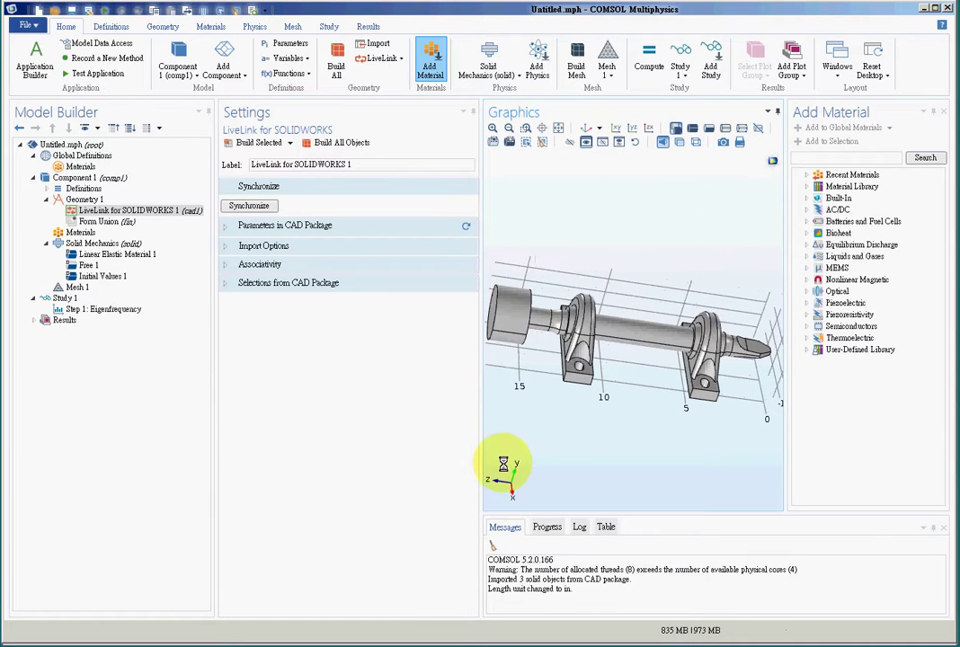
drag(536, 430, 387, 458)
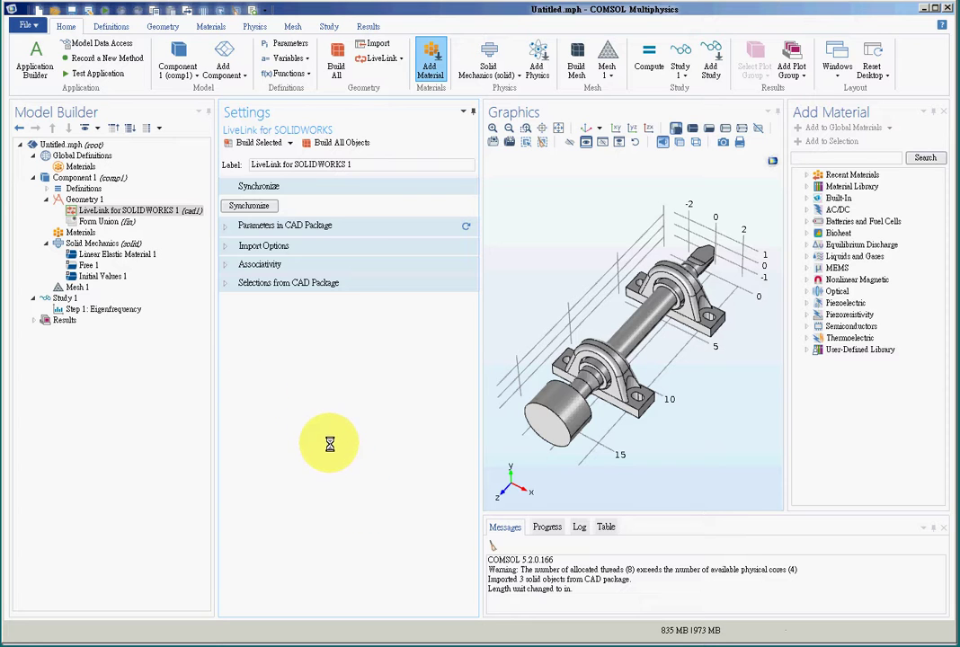
Step: Assign the built-in Steel AISI 4340 material to the shaft, Domain 3
click(81, 232)
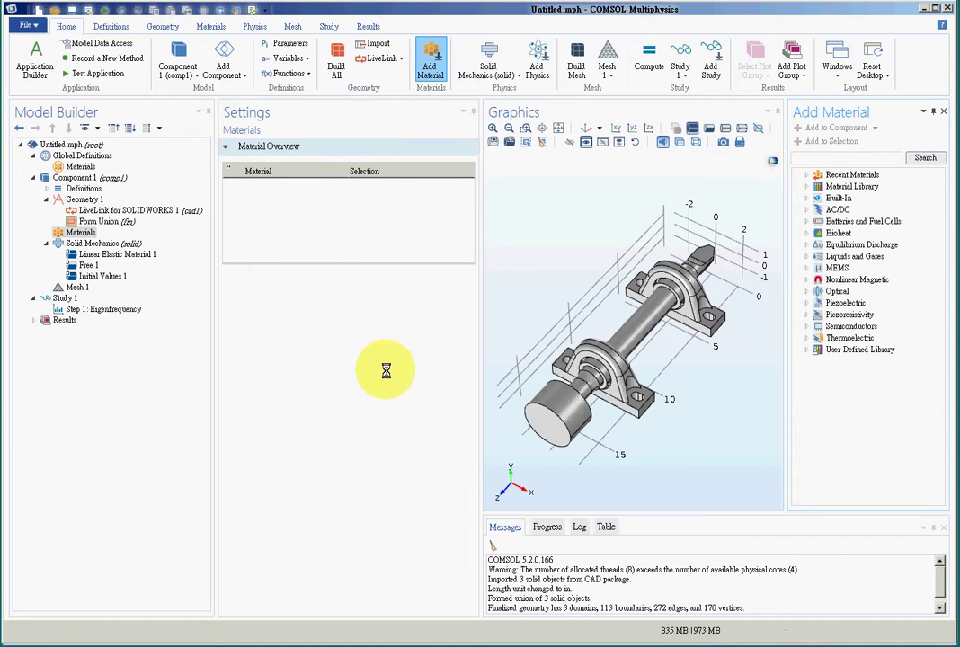
click(821, 201)
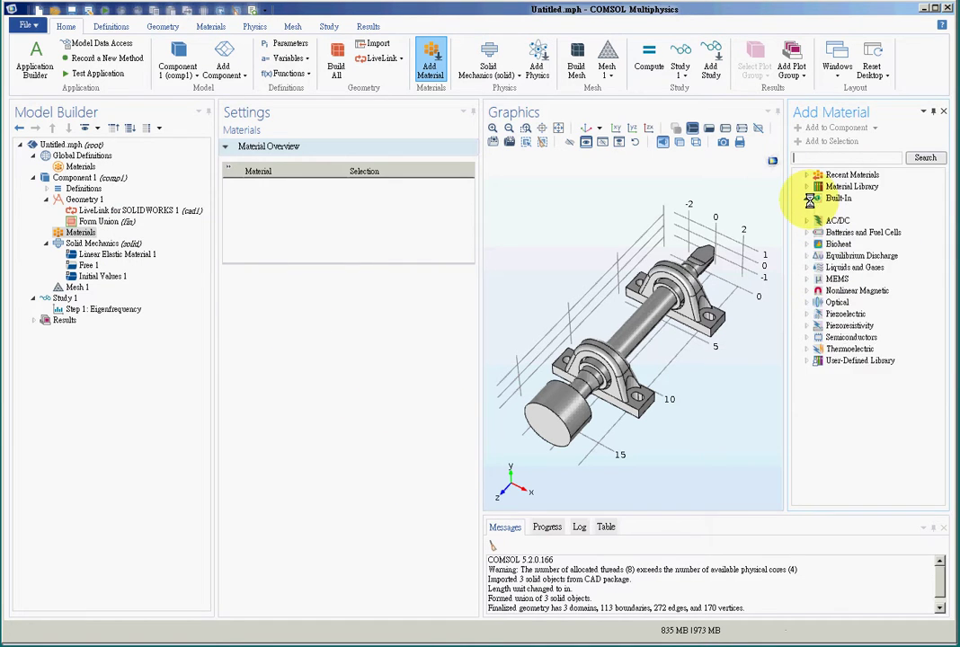
click(809, 198)
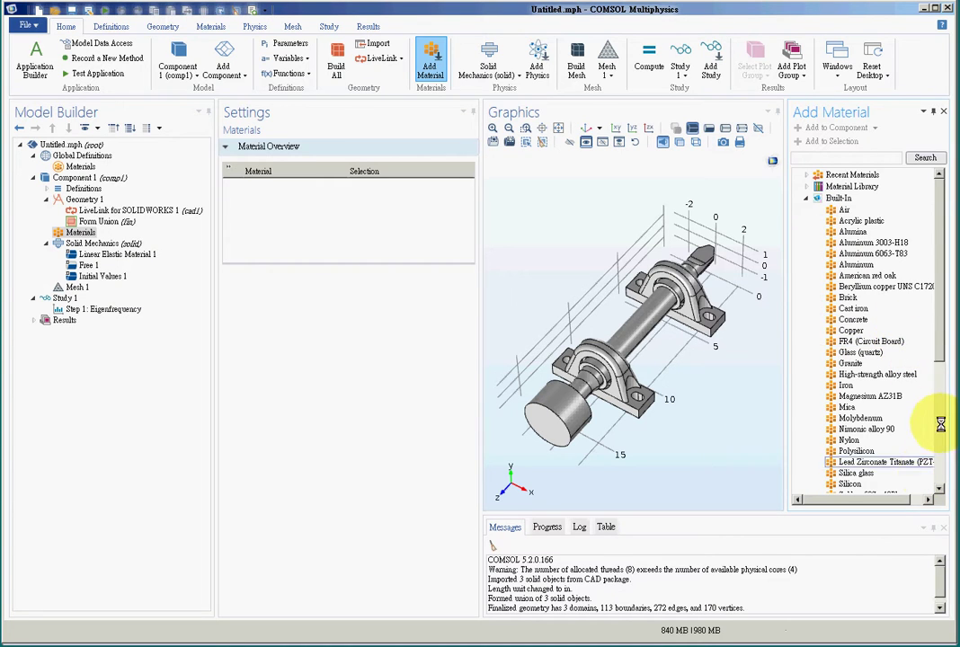
drag(939, 353, 943, 443)
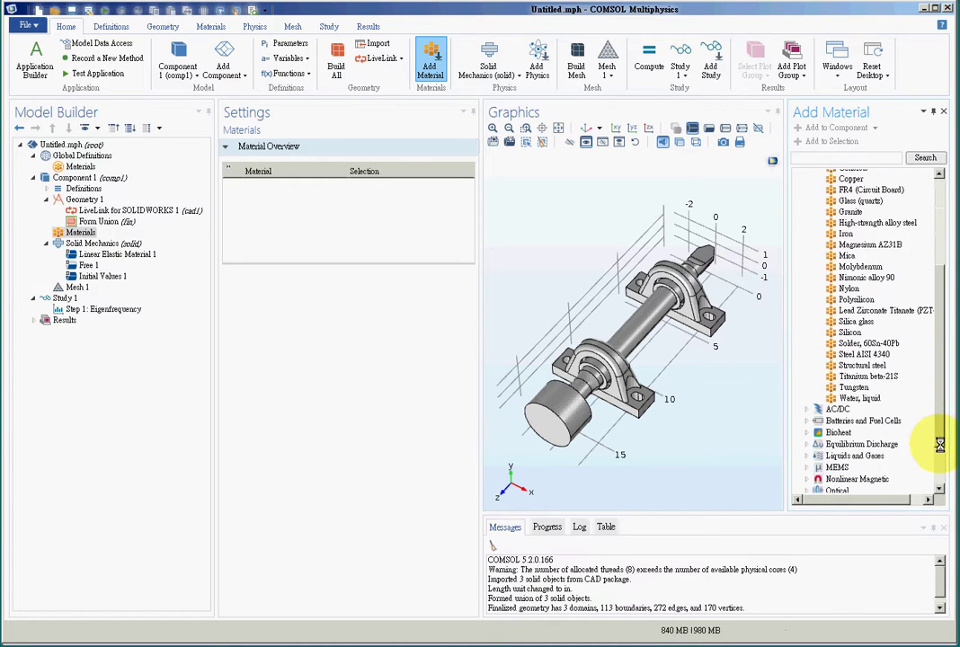
click(878, 355)
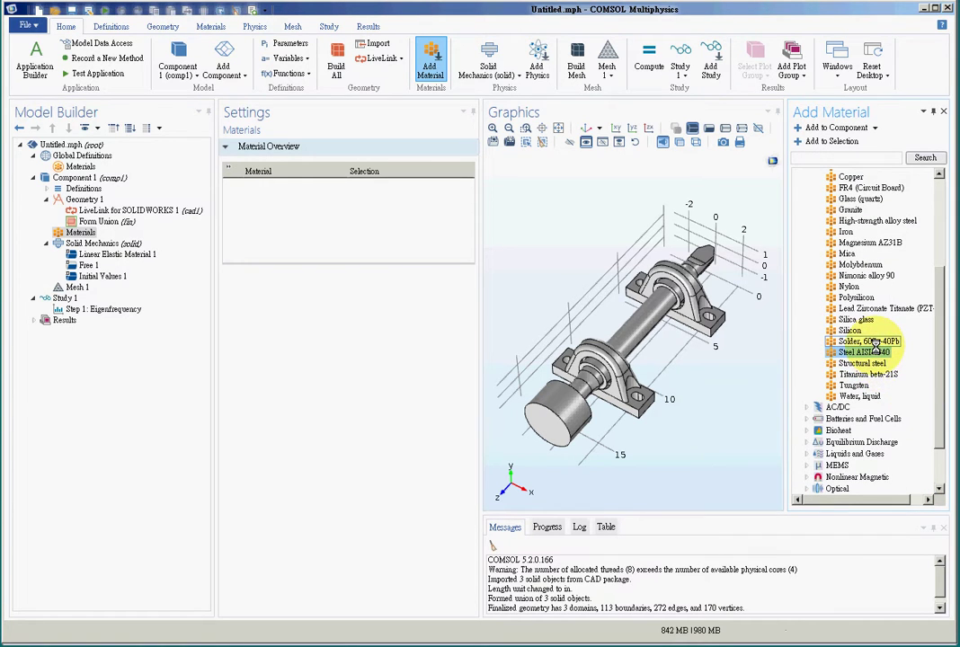
drag(874, 345, 670, 378)
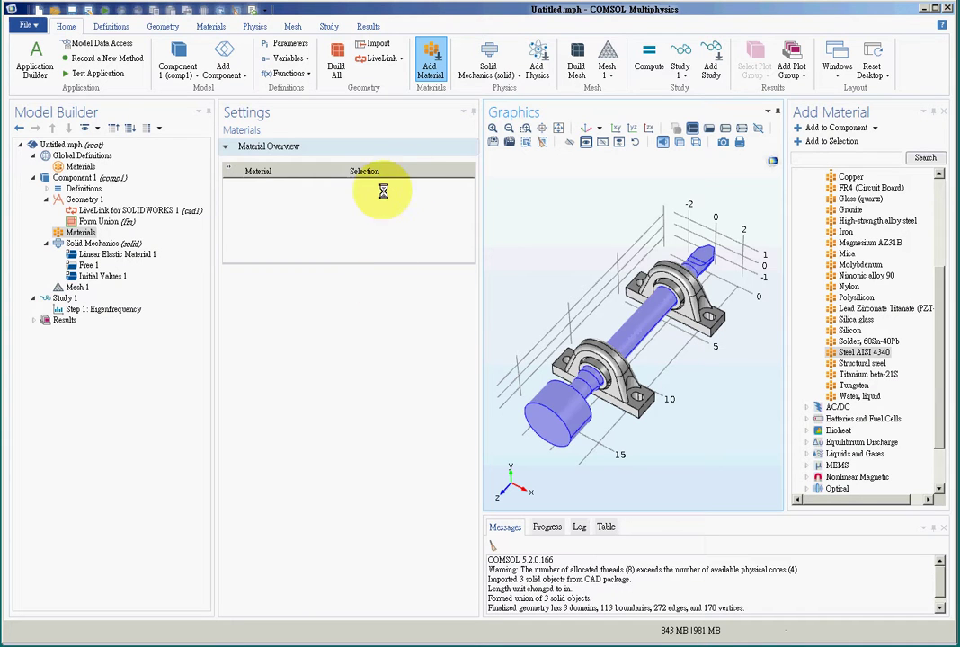
click(63, 232)
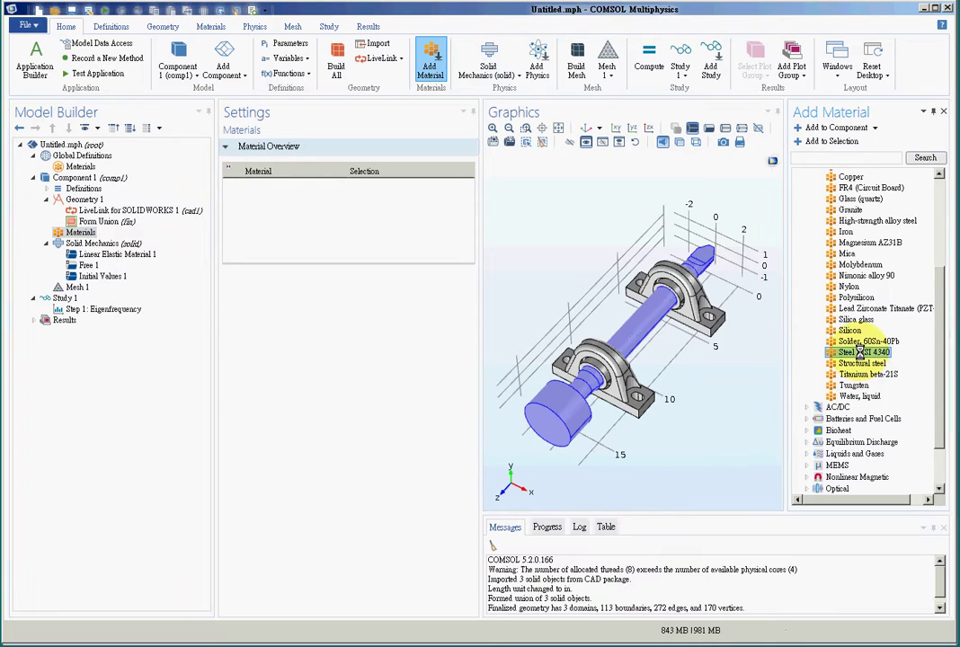
click(817, 143)
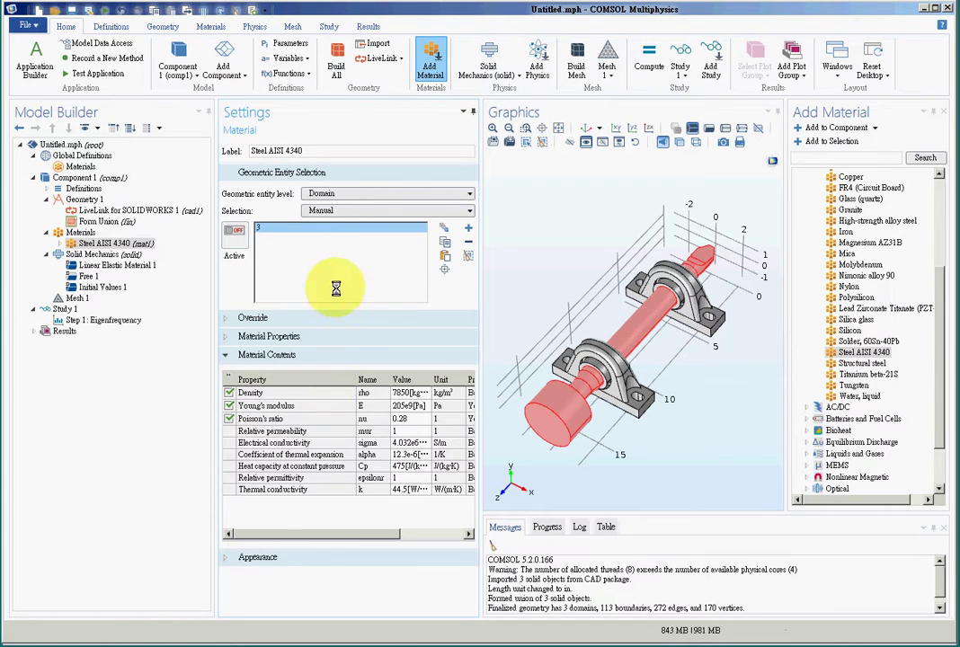
click(77, 232)
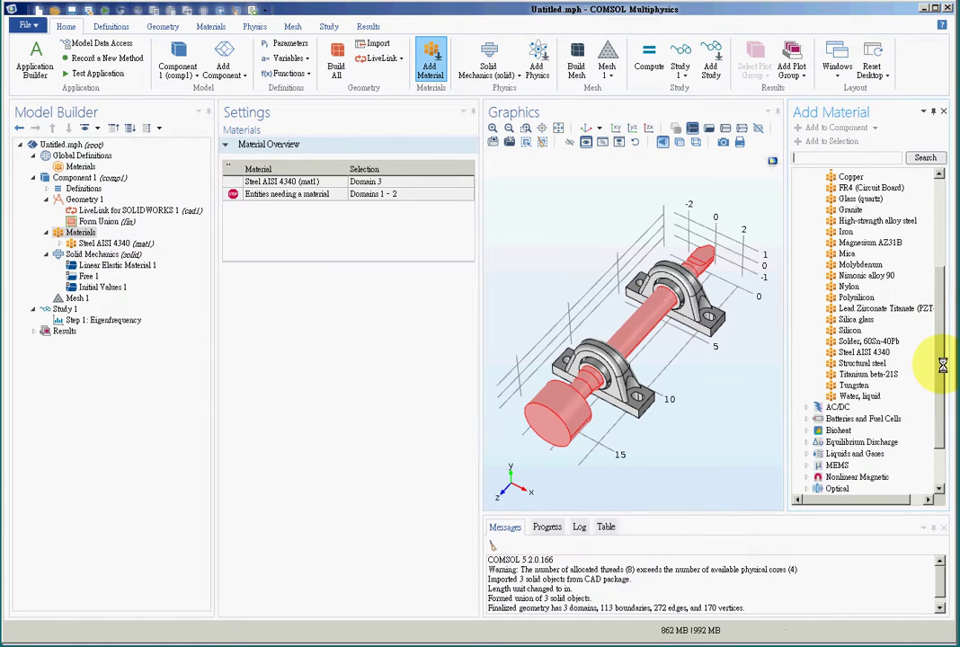
drag(943, 365, 942, 315)
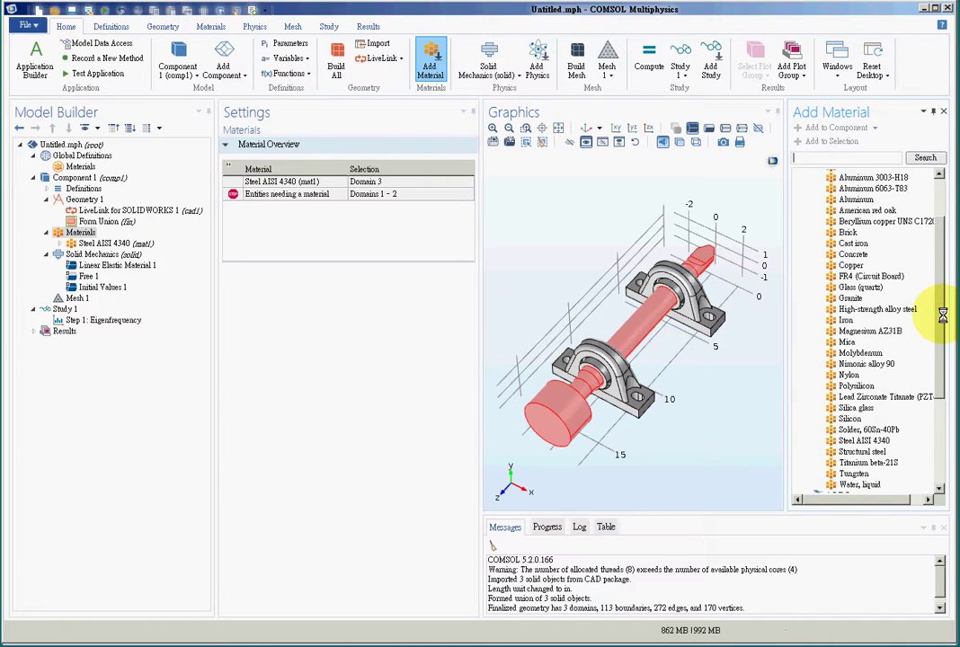
Step: Add Copper and assign it to the left and right pillow blocks
click(853, 266)
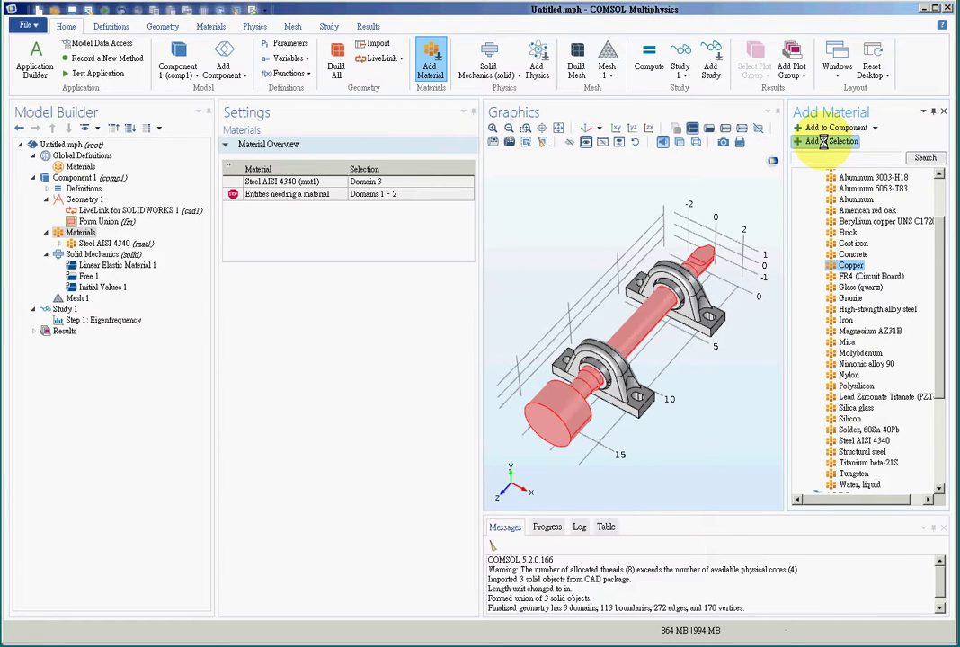
click(823, 142)
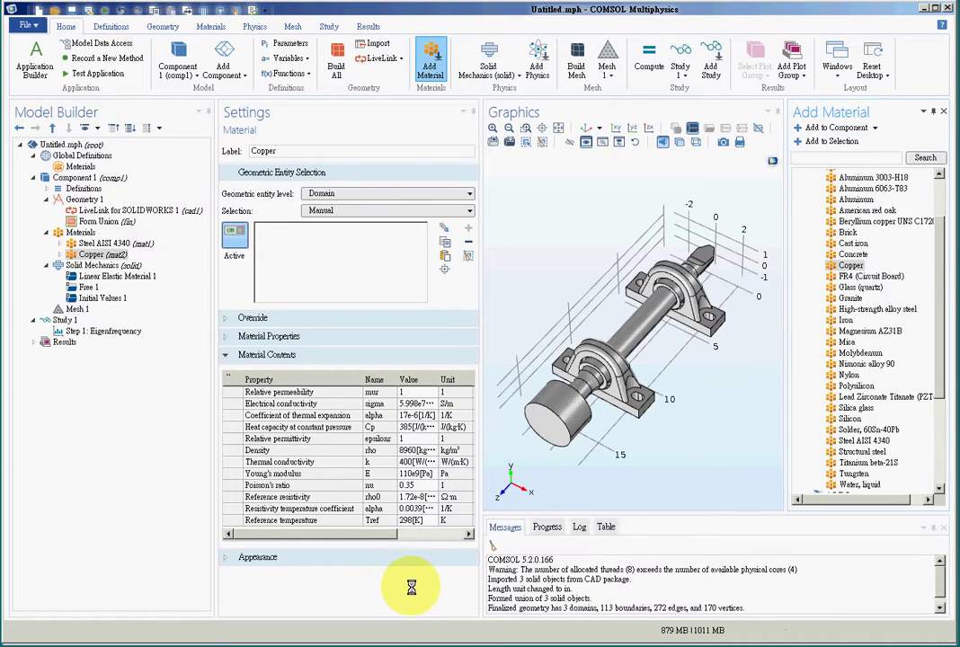
click(629, 382)
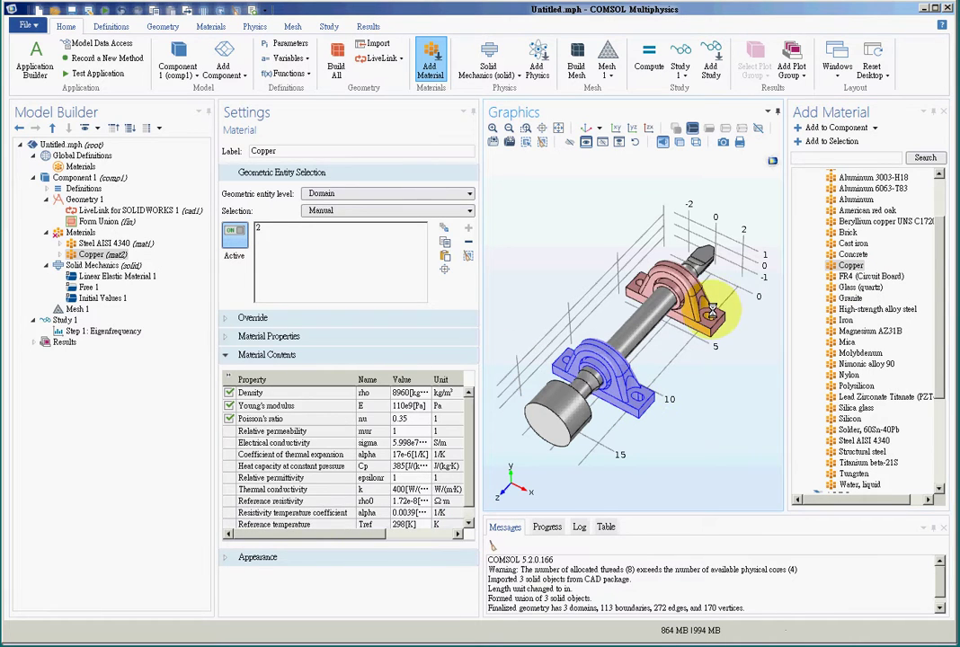
click(712, 312)
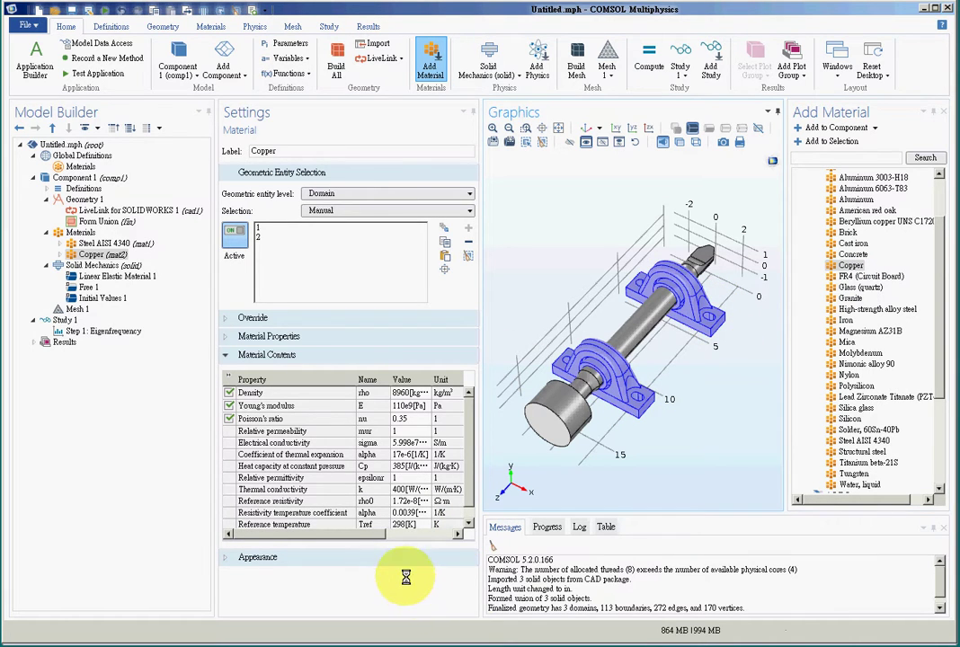
Step: Check in the Materials overview that steel covers the shaft and copper Domains 1–2
click(80, 232)
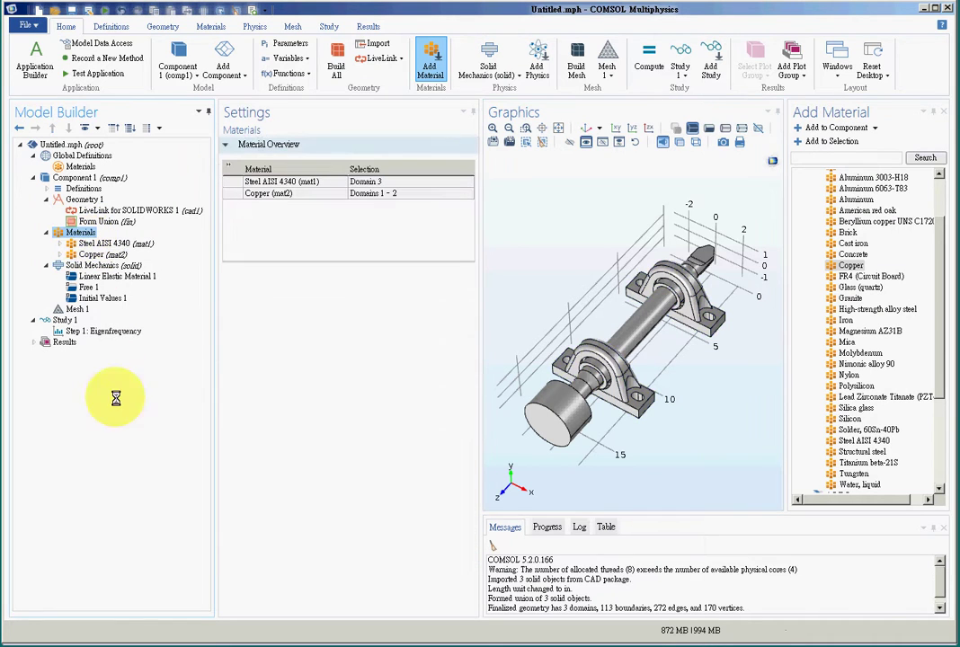
click(115, 243)
click(118, 255)
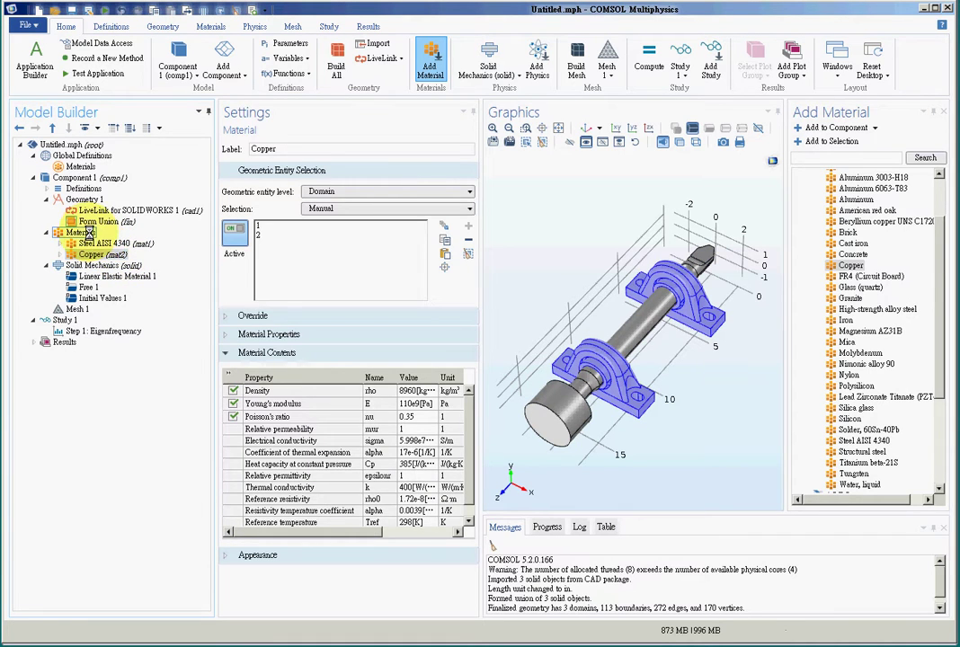
click(79, 232)
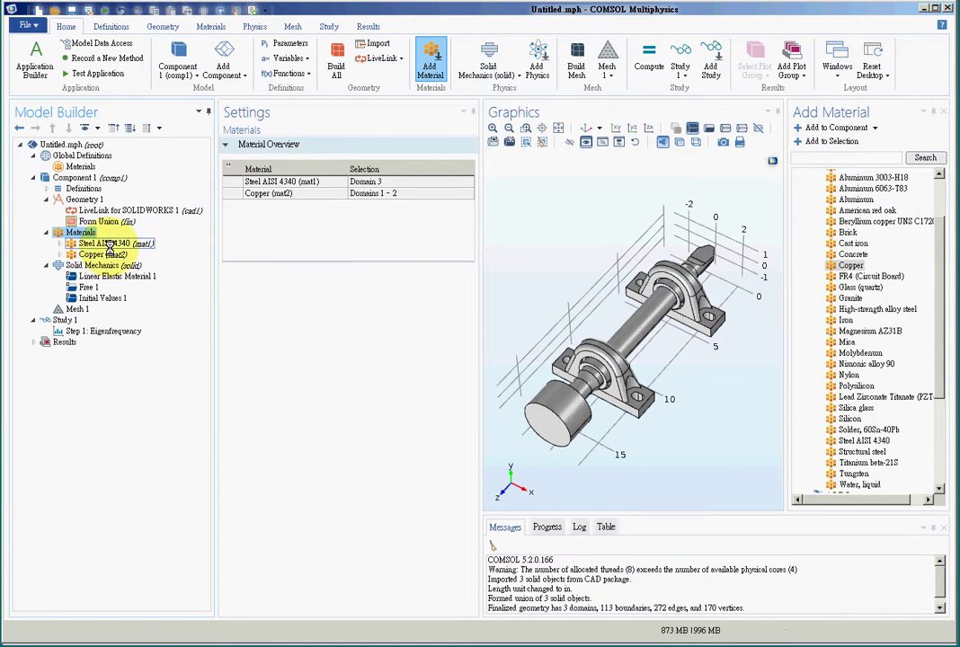
click(101, 243)
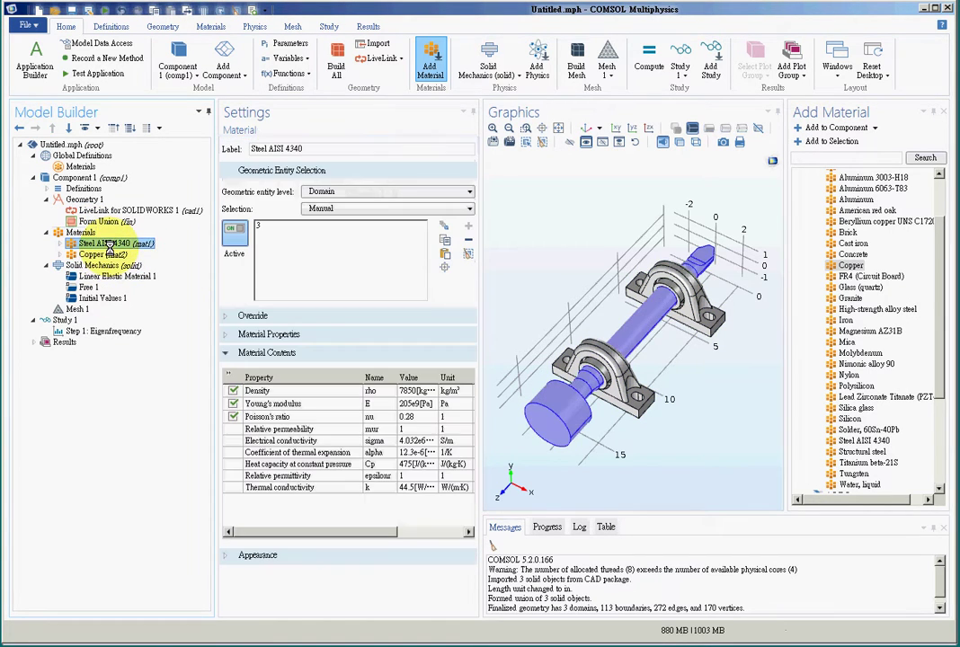
click(312, 225)
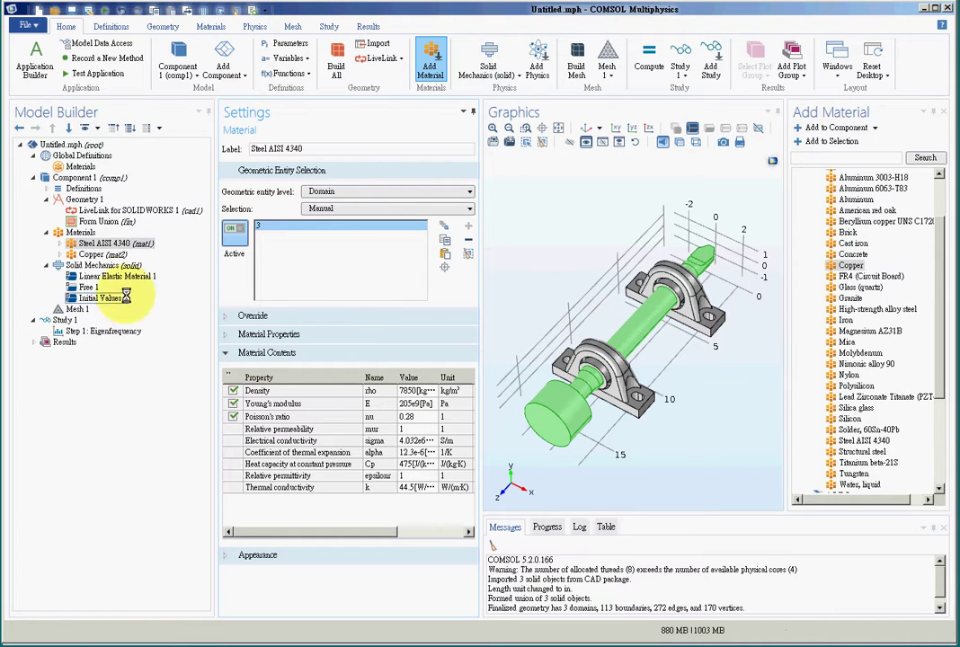
click(91, 255)
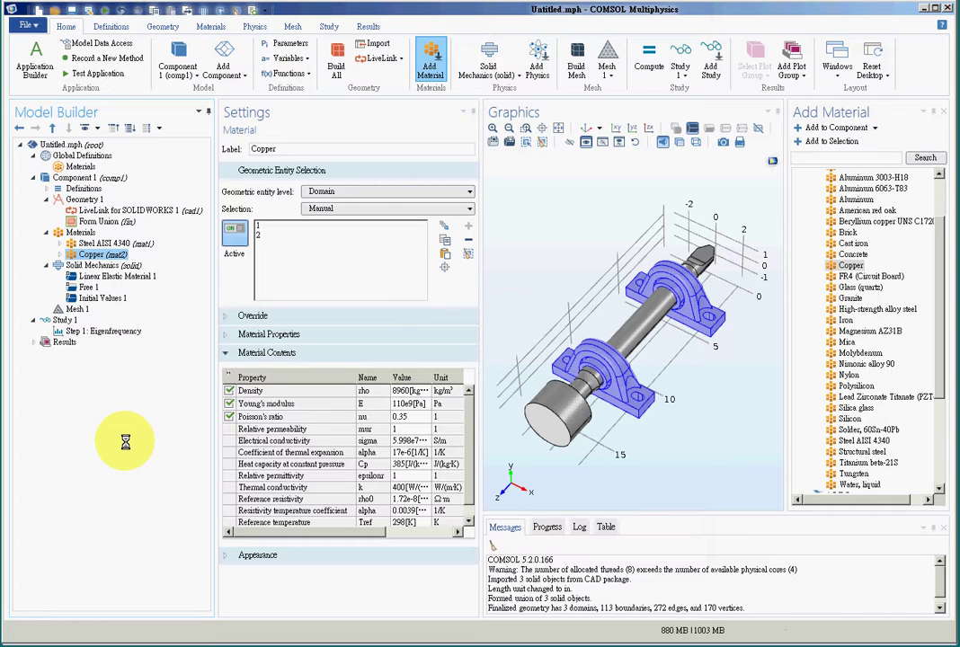
Step: Set Mesh 1 element size to Finer and build it (91570 domain elements)
click(78, 308)
click(318, 253)
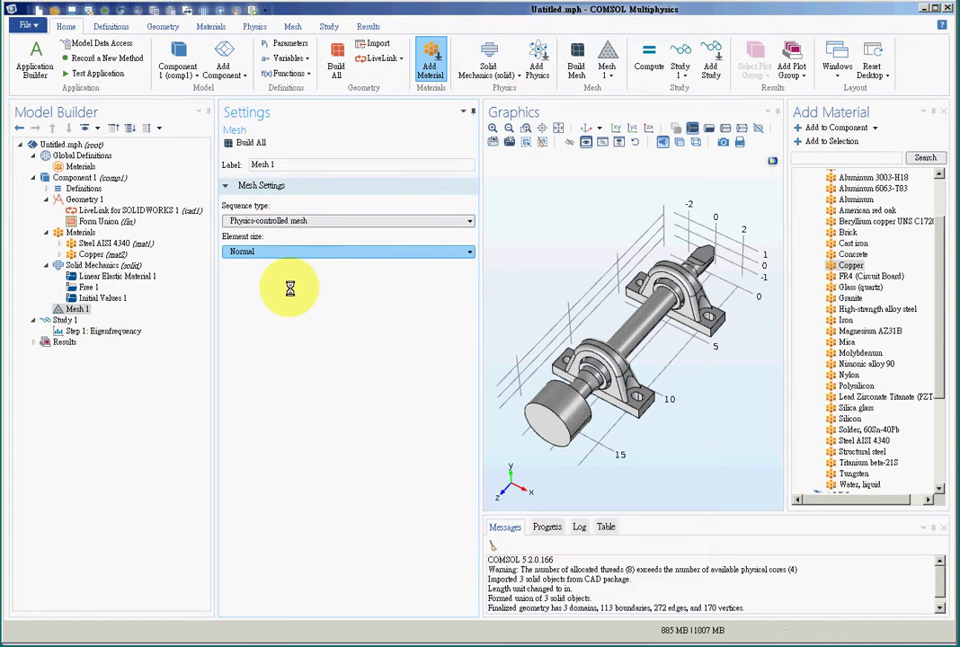
click(249, 144)
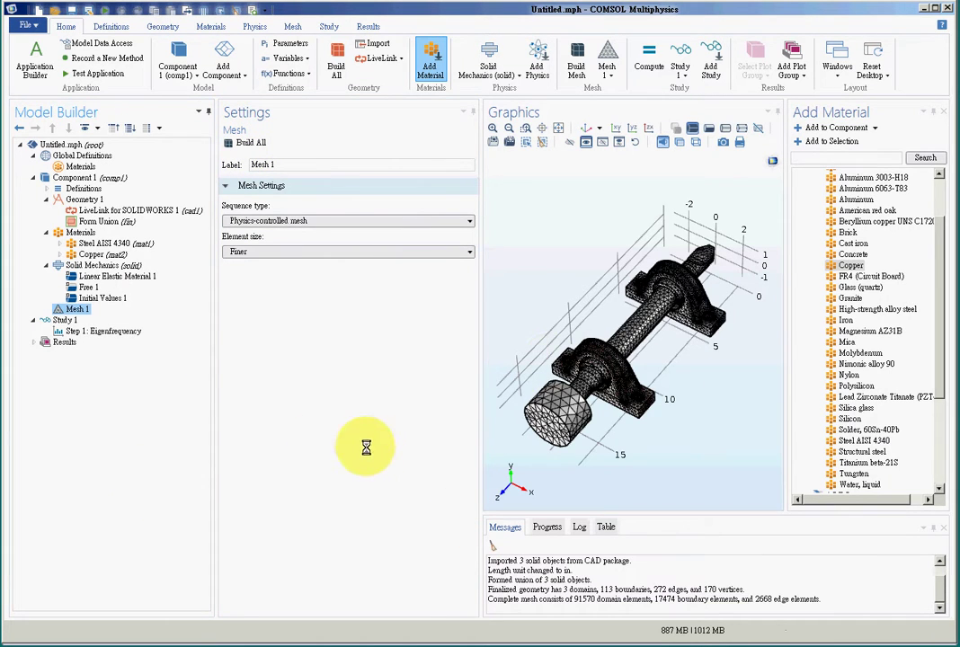
click(104, 266)
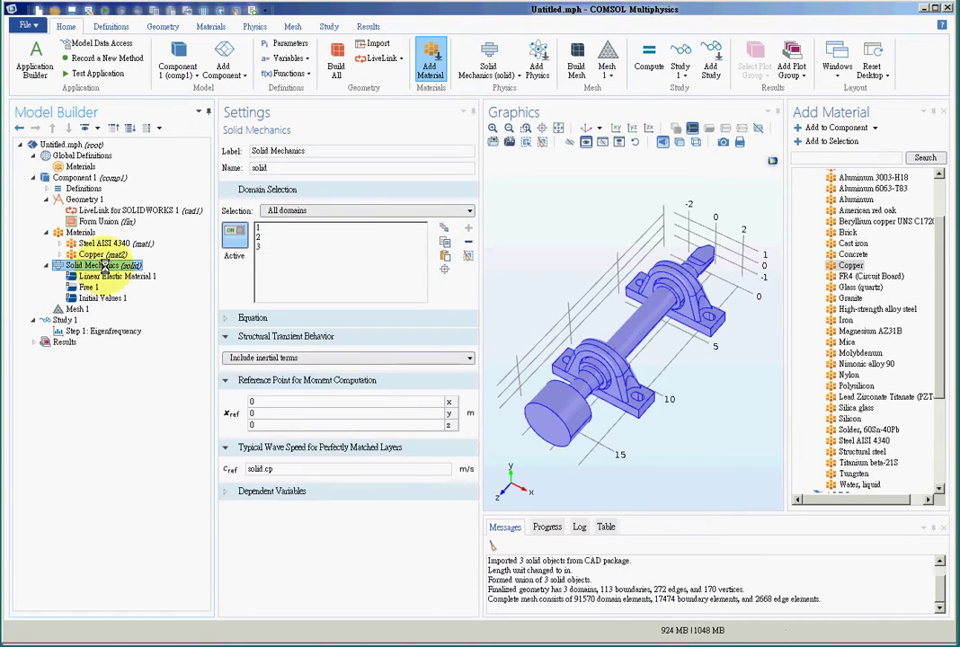
Step: Add a Fixed Constraint on pillow-block bolt-hole boundaries 11, 14, 110 and 111
right_click(104, 266)
click(195, 381)
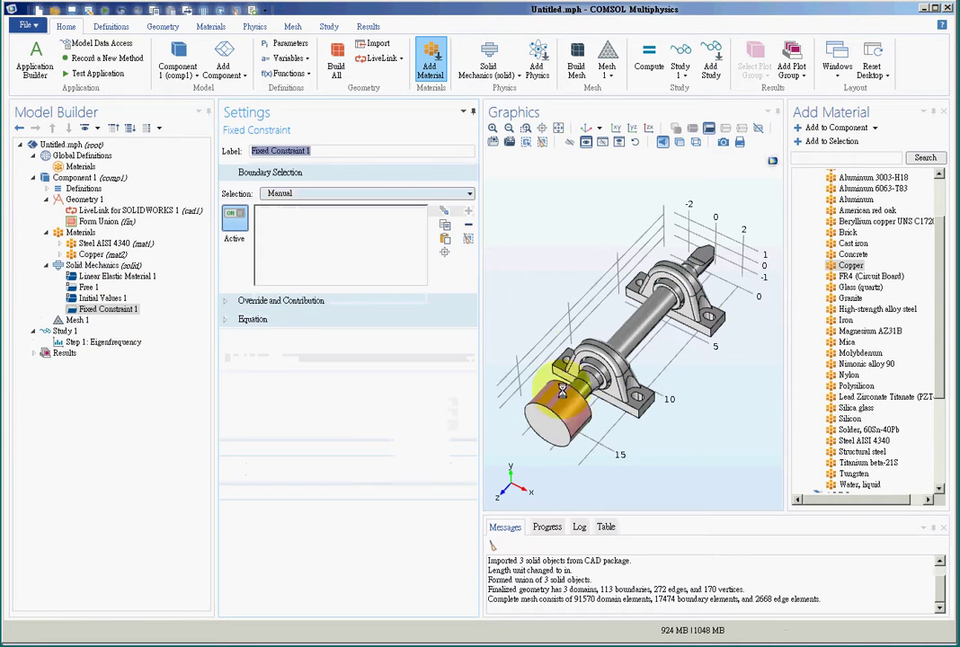
drag(561, 325, 562, 167)
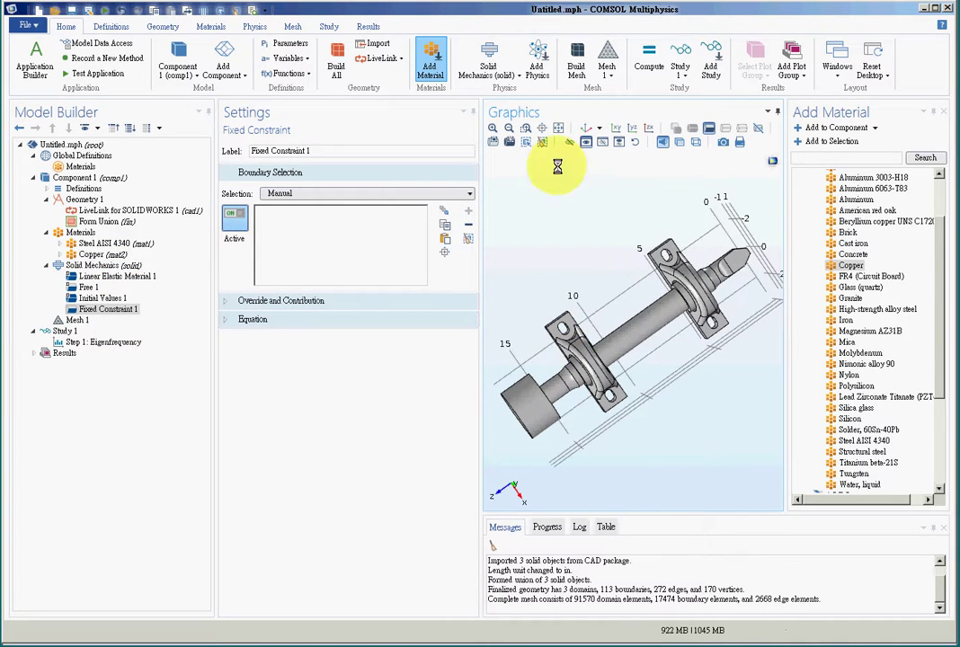
click(526, 128)
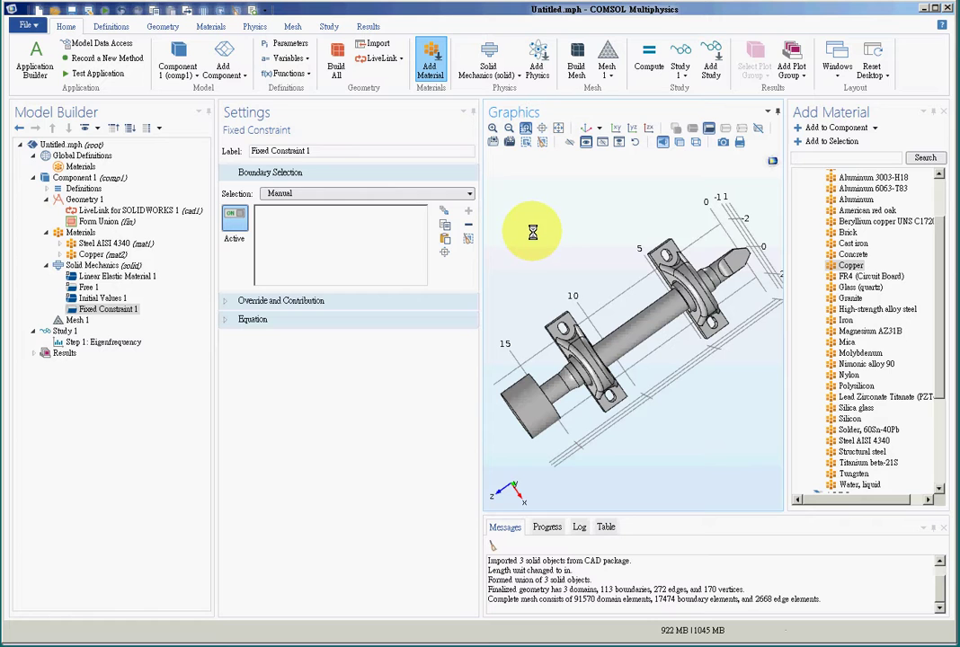
drag(532, 233, 728, 409)
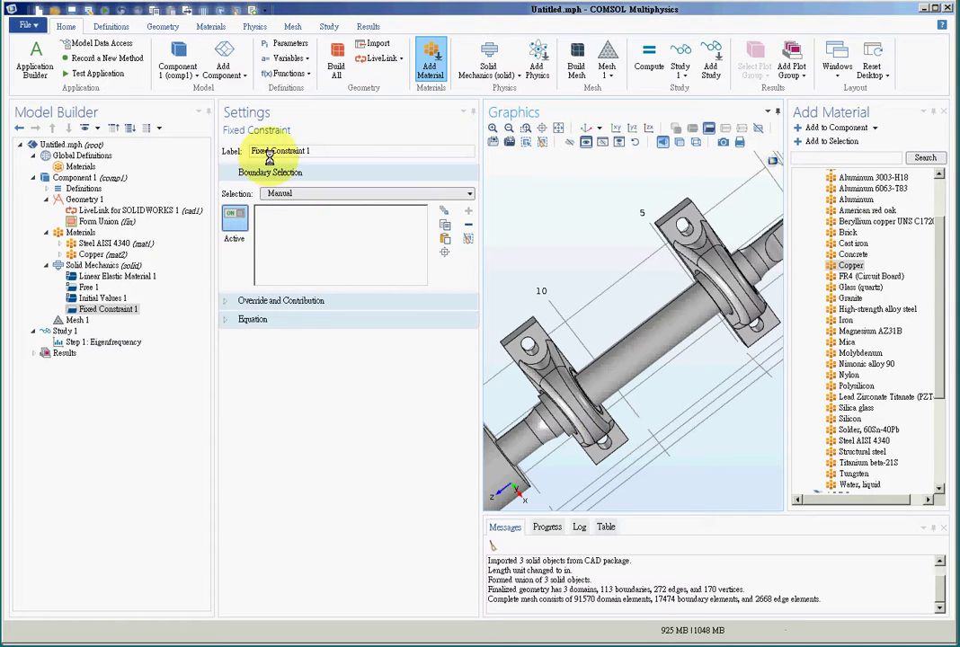
click(605, 443)
click(758, 326)
drag(682, 437, 500, 337)
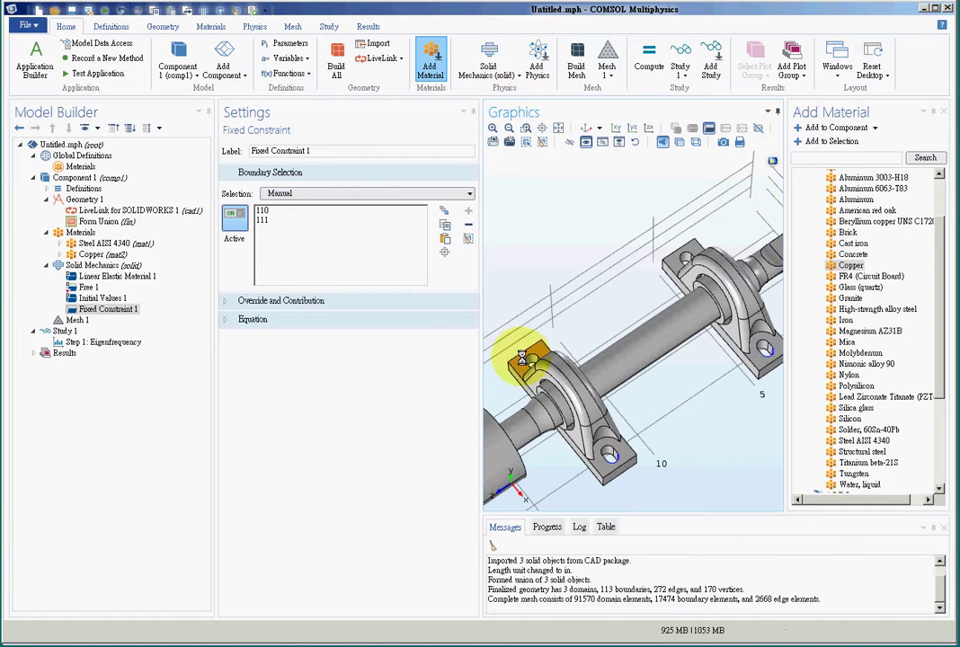
click(534, 358)
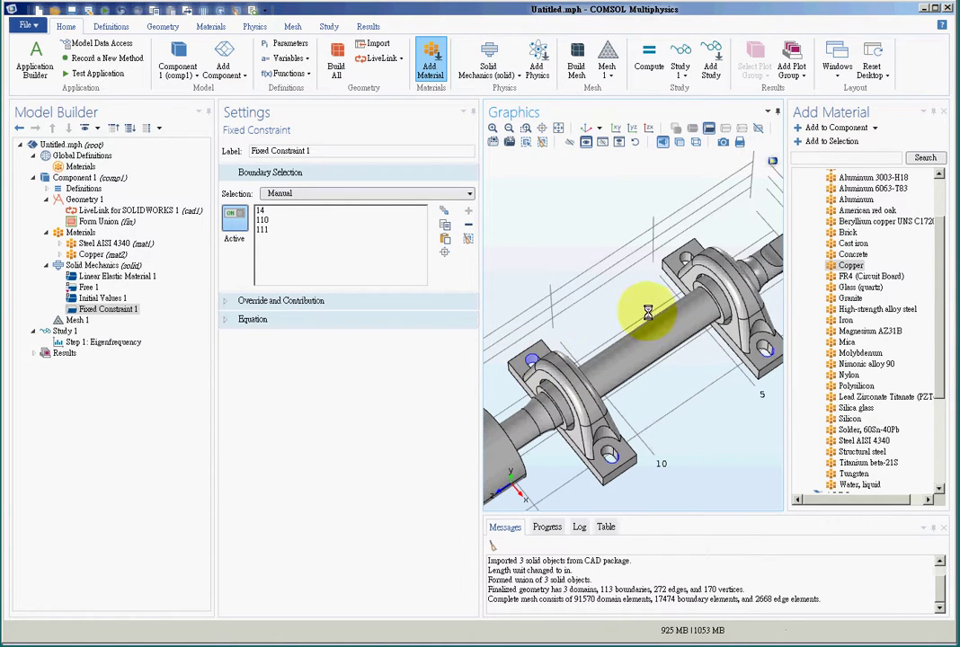
click(693, 258)
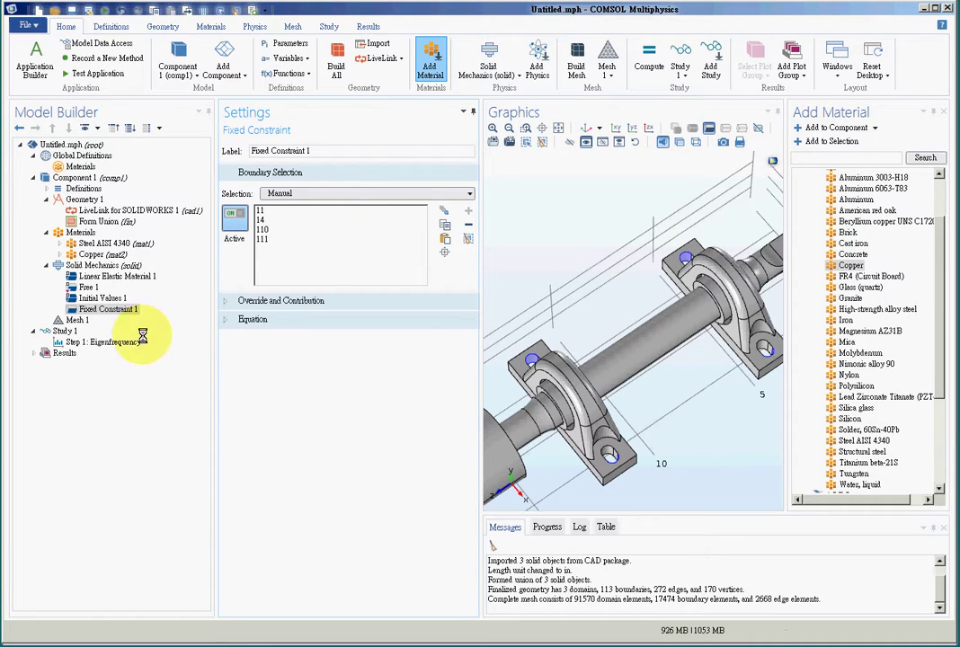
click(86, 265)
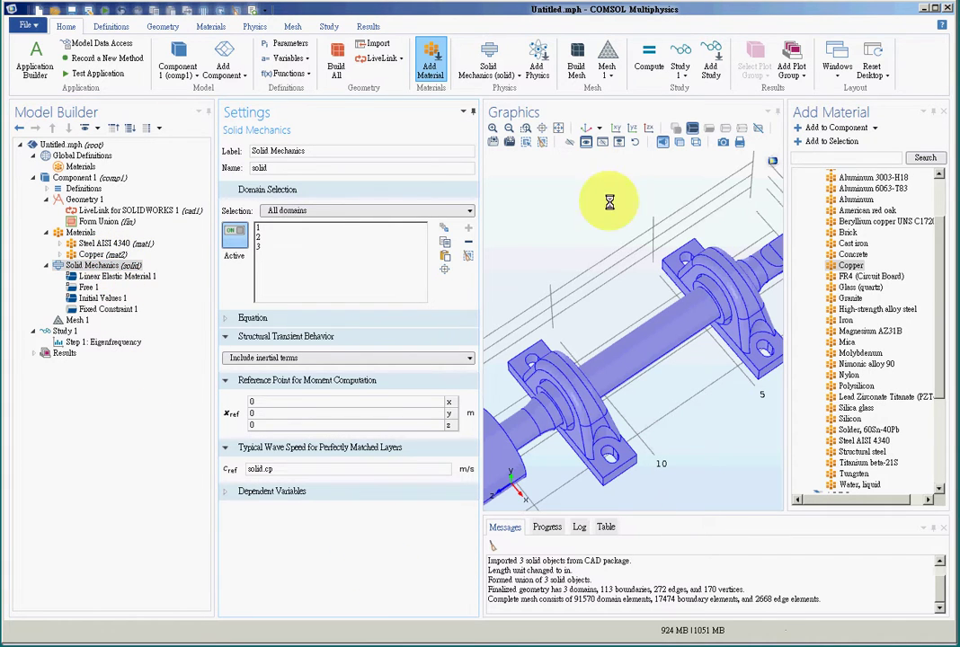
Step: Set Step 1: Eigenfrequency's desired number of eigenfrequencies to 6
click(556, 129)
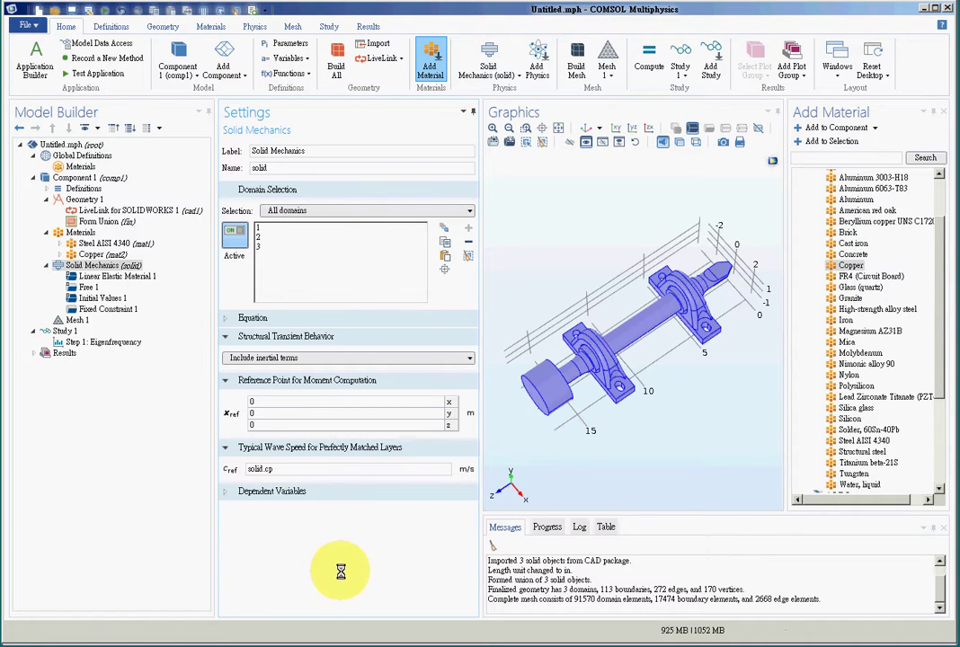
click(61, 332)
click(107, 343)
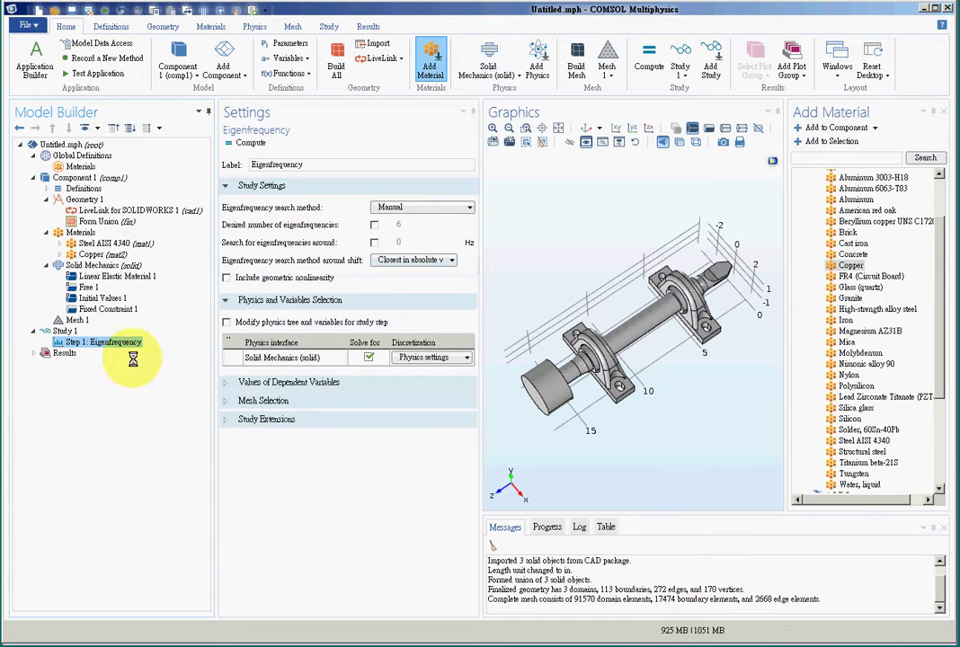
click(374, 225)
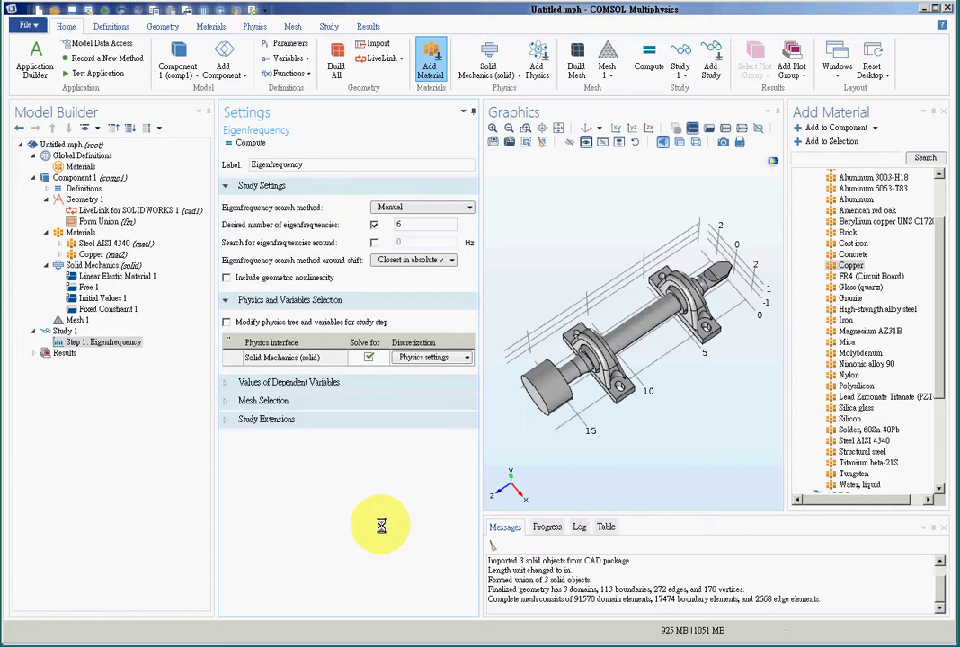
click(50, 330)
Step: Compute Study 1 to solve for six eigenfrequencies, giving a first mode at 498.92 Hz
click(646, 56)
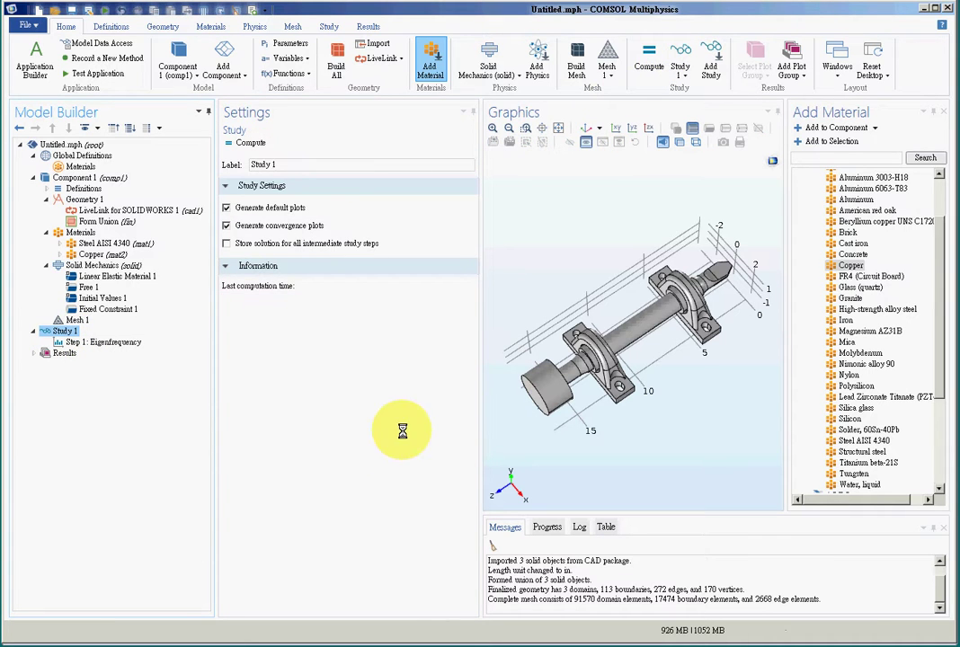